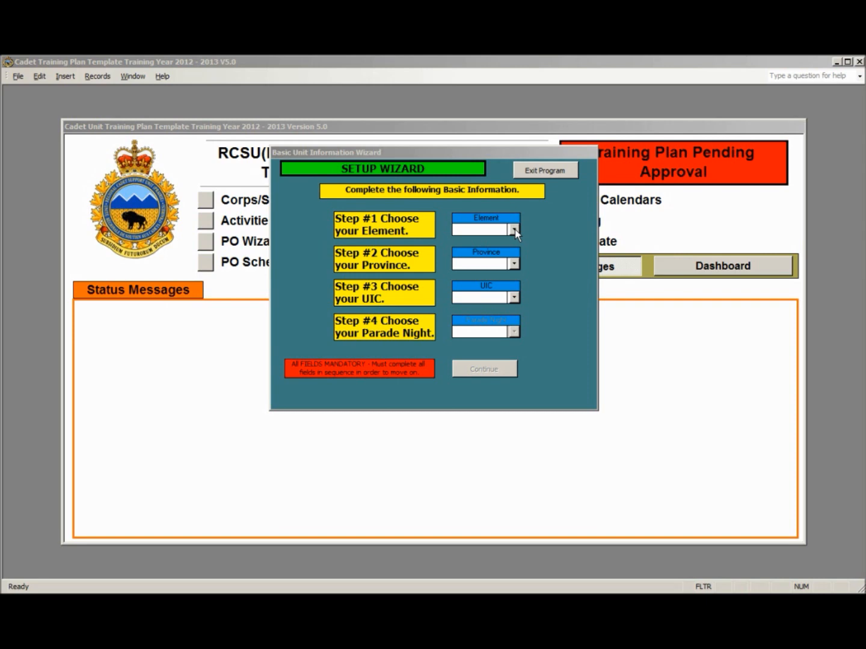
Choose Air as the element and AB as the province in the setup wizard.
click(515, 229)
click(502, 241)
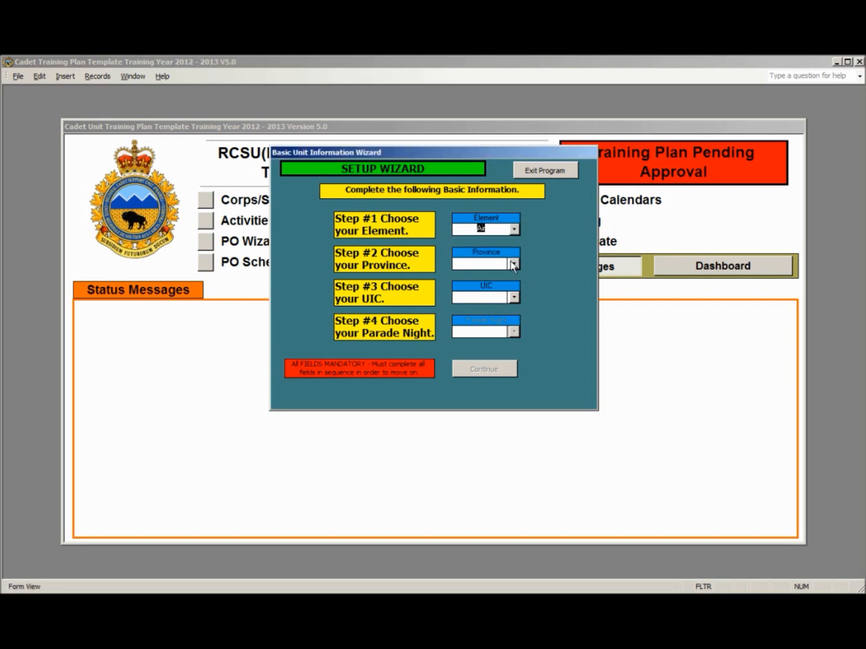
click(511, 263)
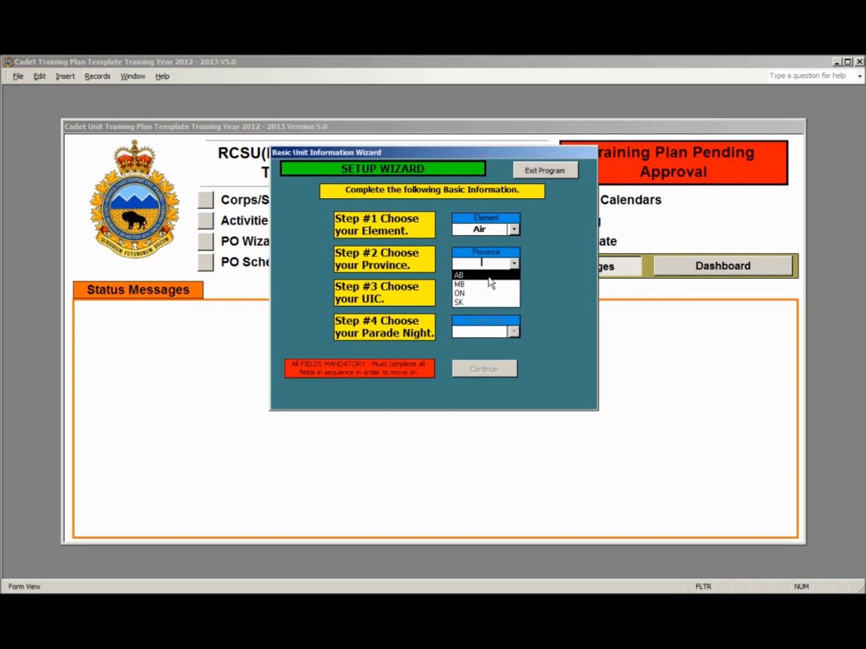
click(489, 279)
Choose UIC 1111 and Tuesday as the parade night, and continue past the setup wizard.
click(514, 298)
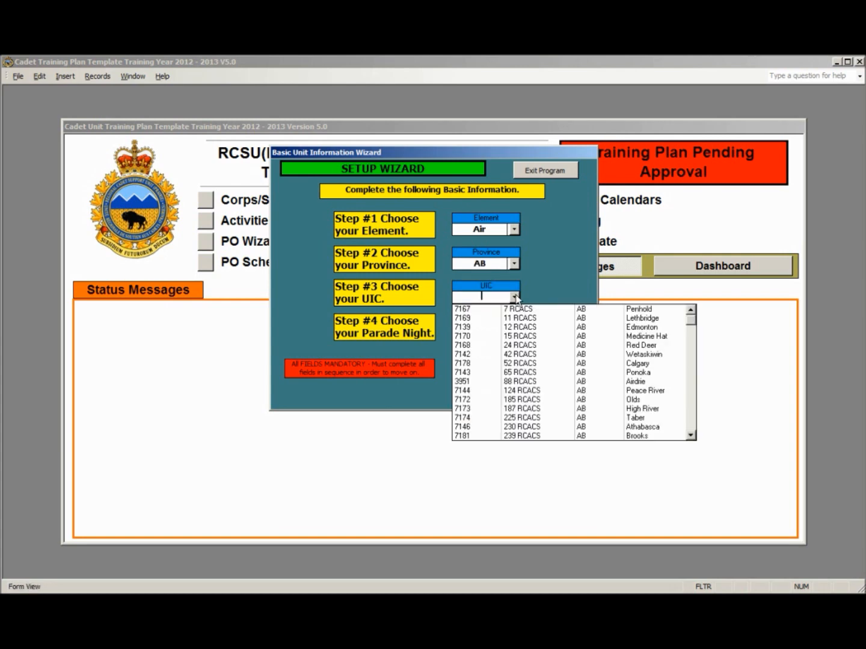
drag(693, 321, 691, 436)
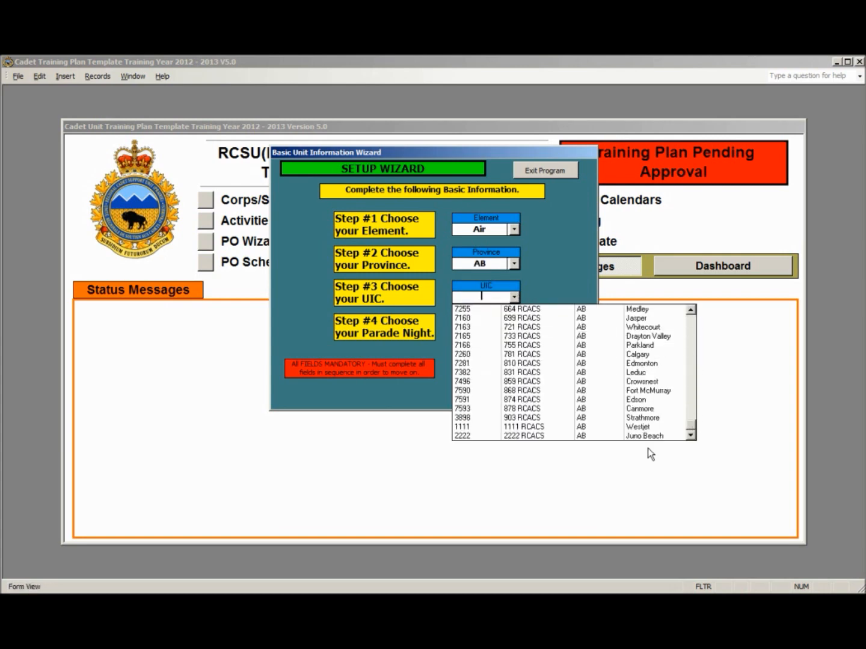
click(524, 425)
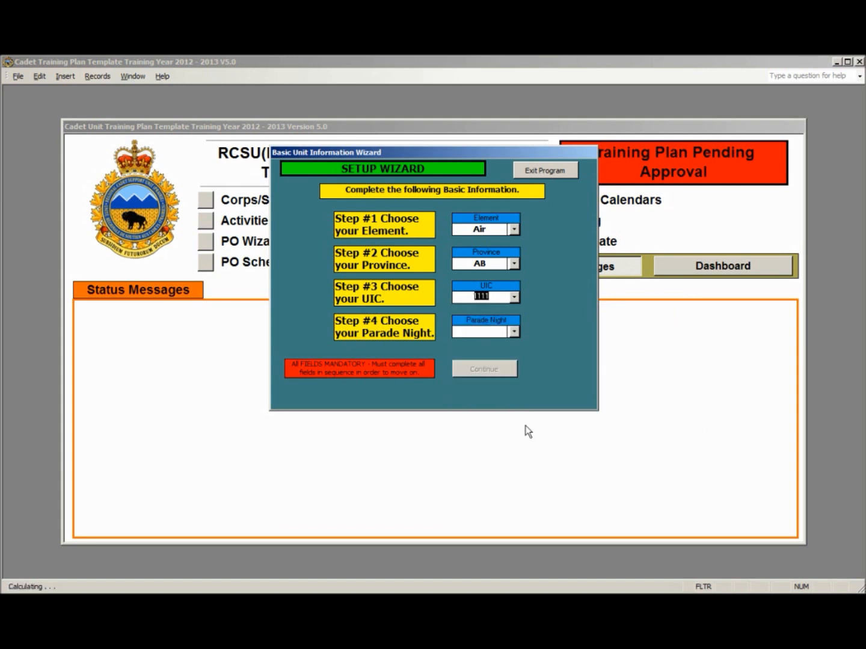
click(514, 331)
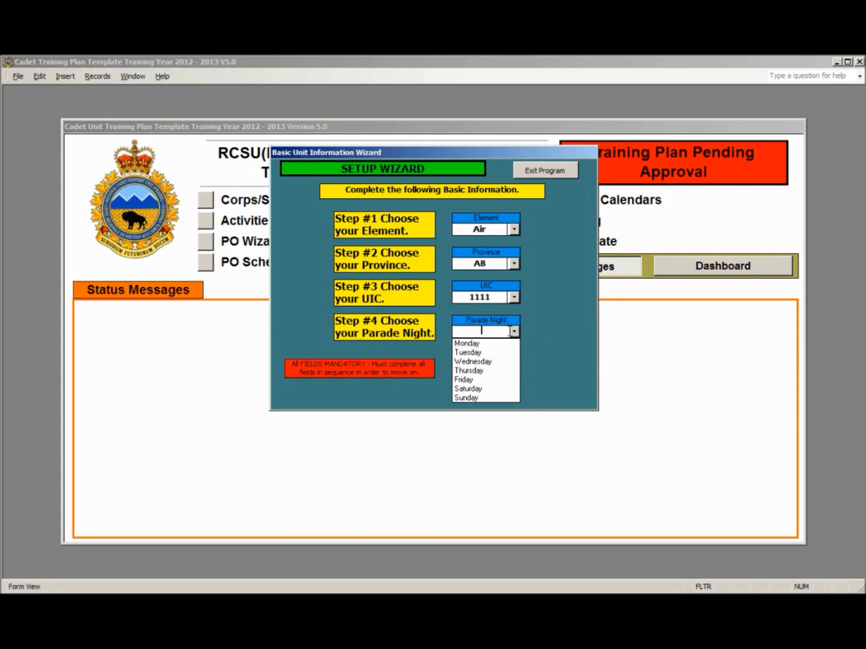
click(488, 354)
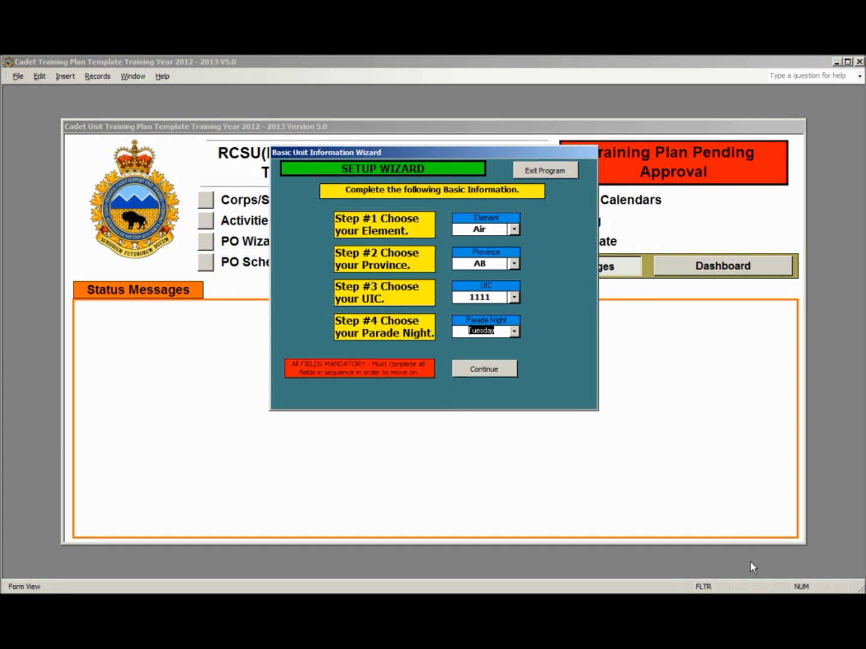
click(490, 369)
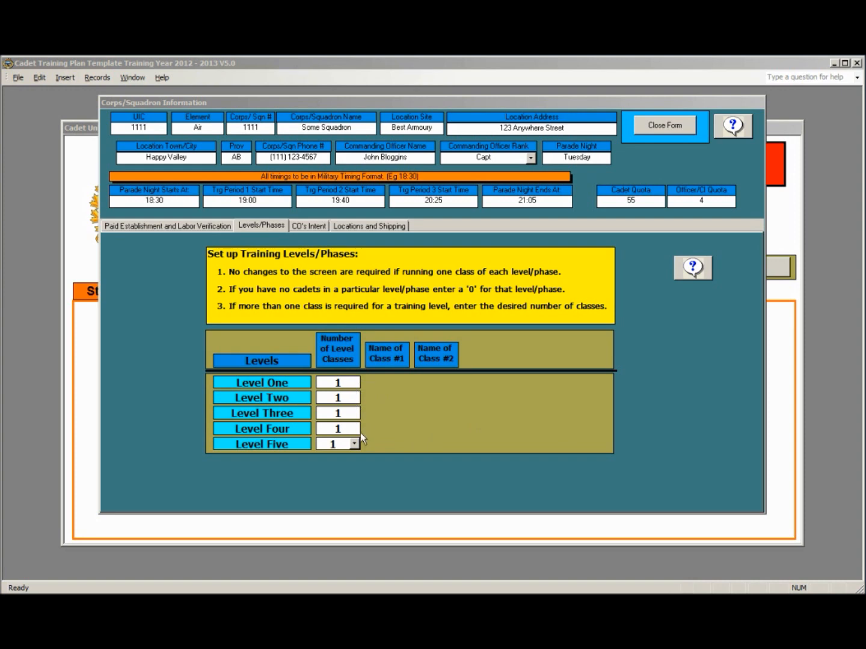
Set the number of Level One classes to 2.
click(354, 382)
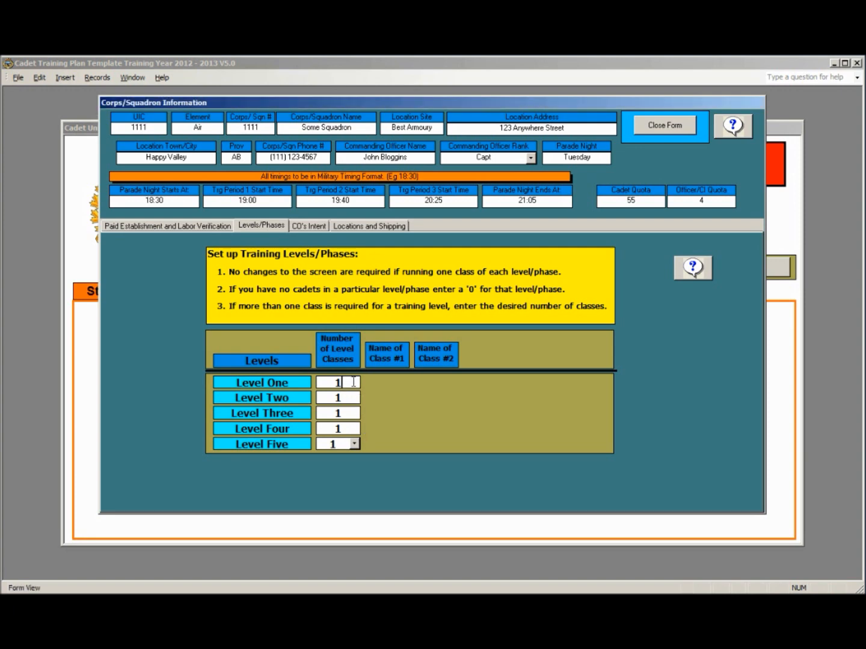
drag(354, 382, 325, 383)
text(2)
click(344, 397)
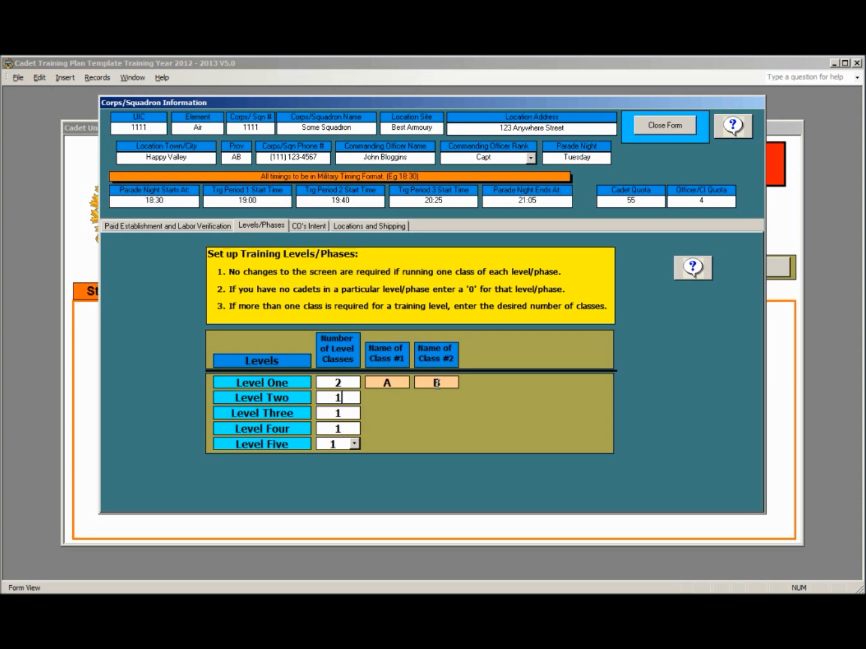
Set the number of classes to 0 for Level Four, accepting the class deletion, and to 1 for Level Five.
double_click(343, 429)
text(0)
click(352, 414)
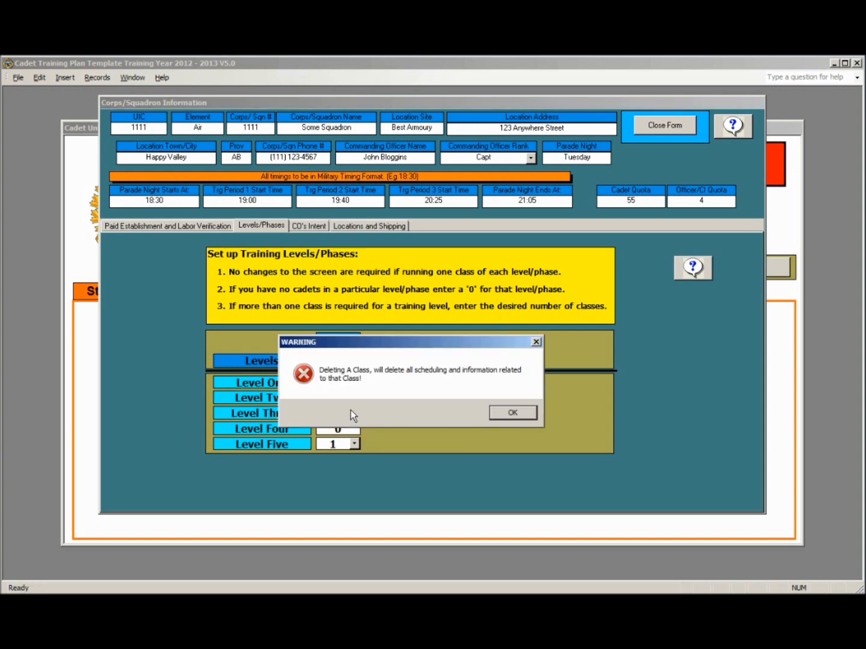
click(512, 412)
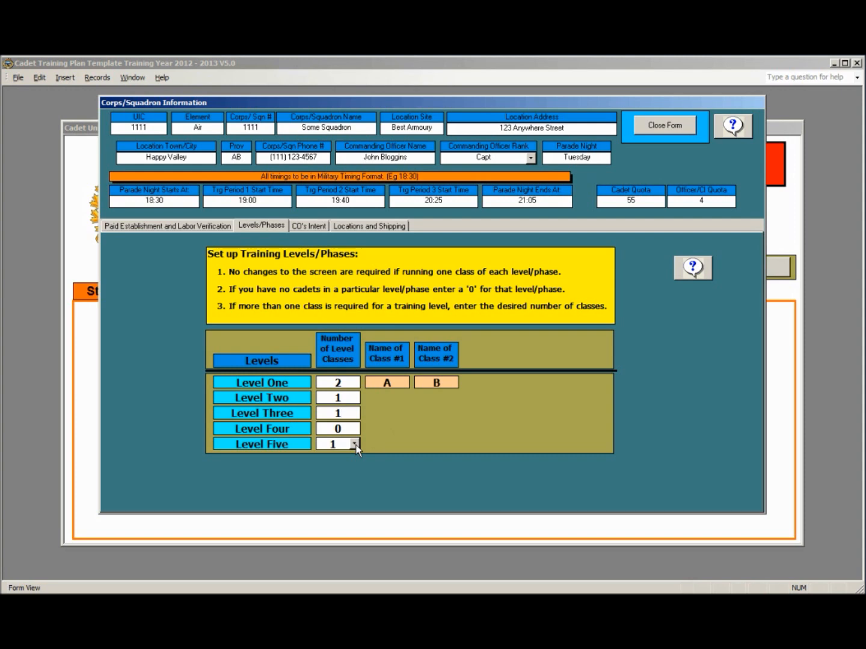
click(355, 444)
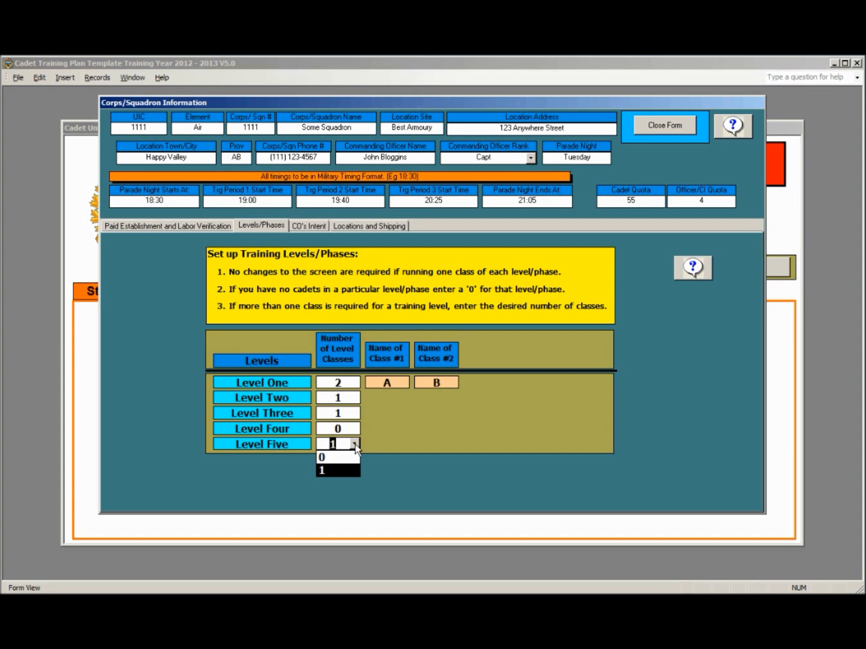
click(329, 473)
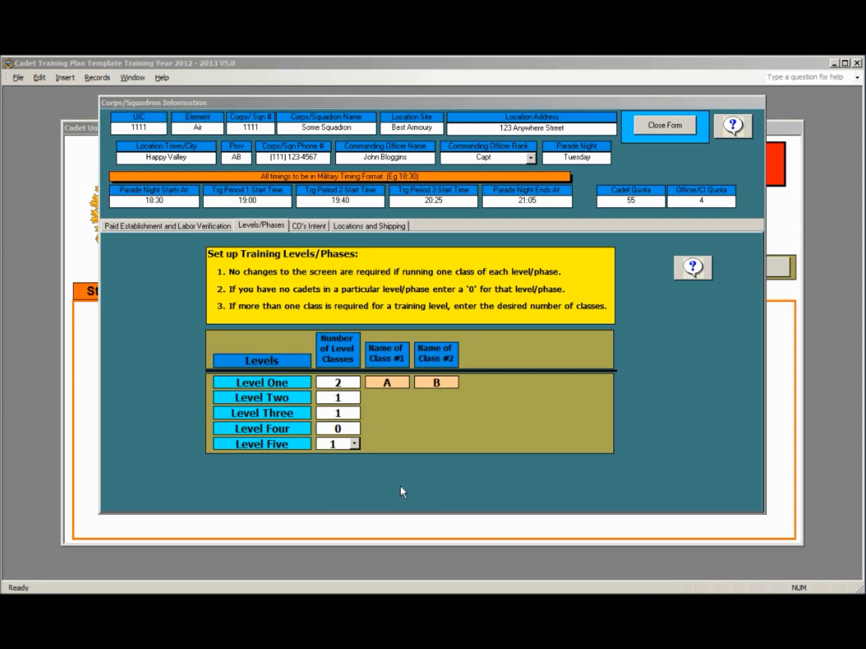
Set the number of classes back to 1 for both Level One and Level Four, accepting the class deletion.
drag(332, 383, 354, 382)
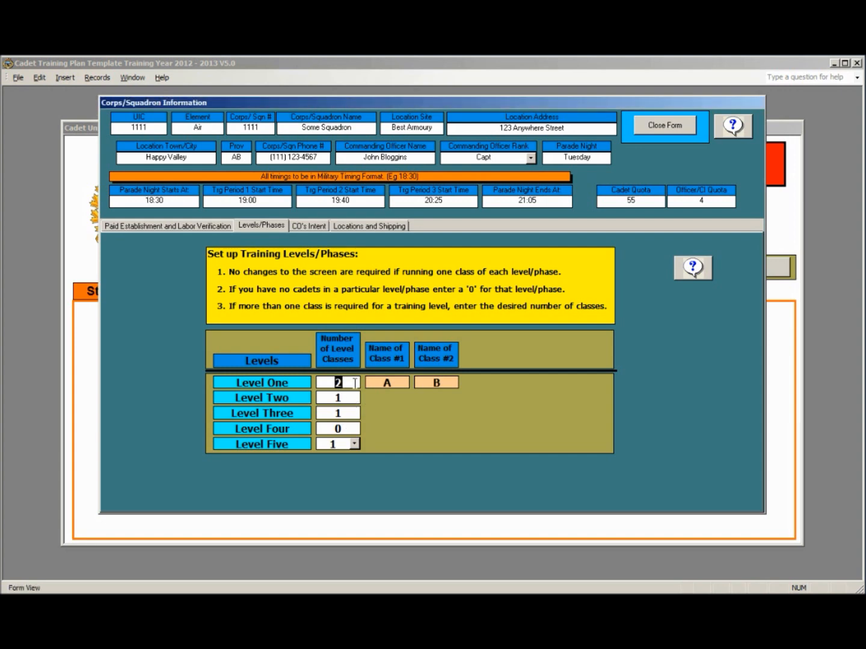
text(1)
click(333, 429)
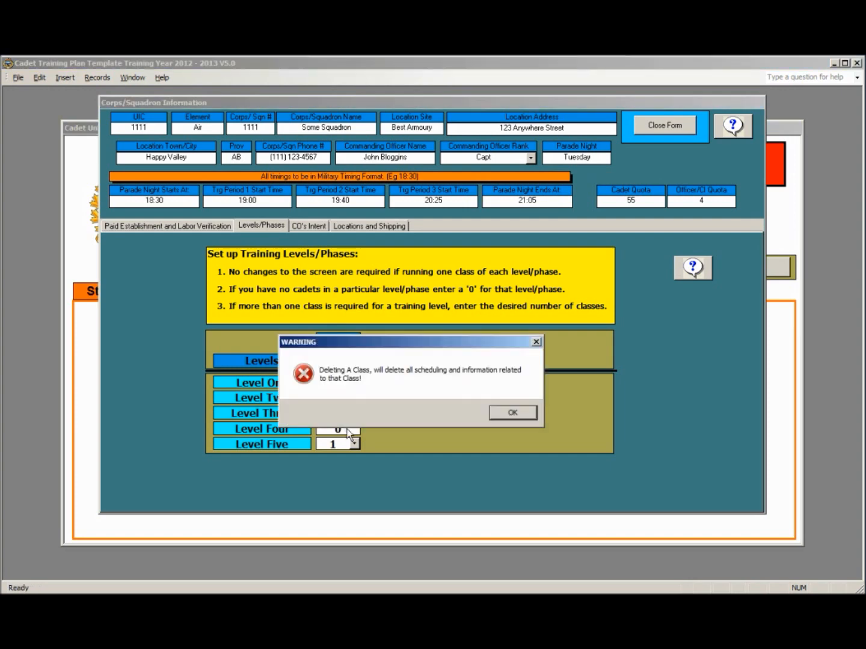
click(512, 411)
drag(331, 429, 363, 429)
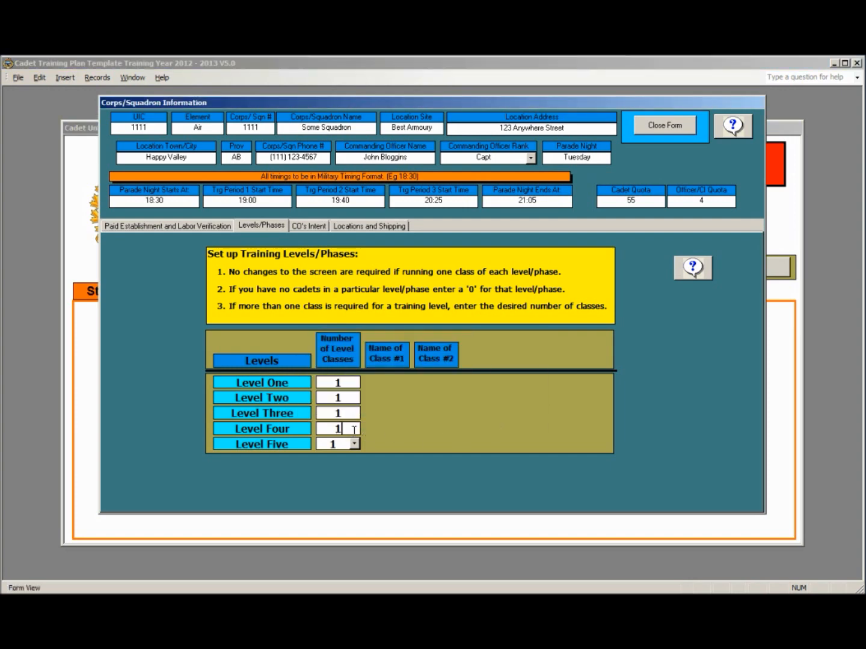
text(1)
Review the paid establishment, CO's intent, and locations and shipping details, and close the Corps/Squadron Information form.
click(192, 227)
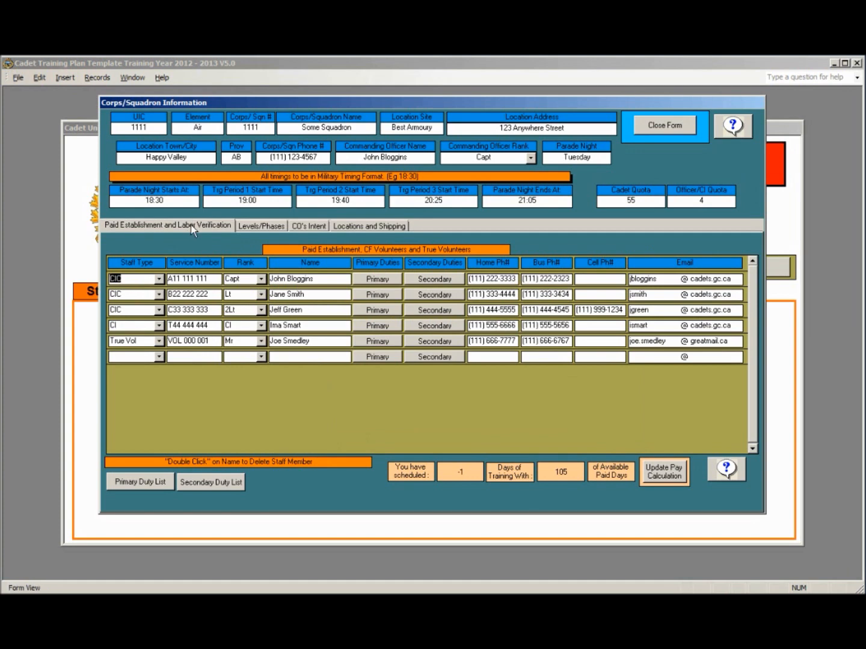
click(310, 226)
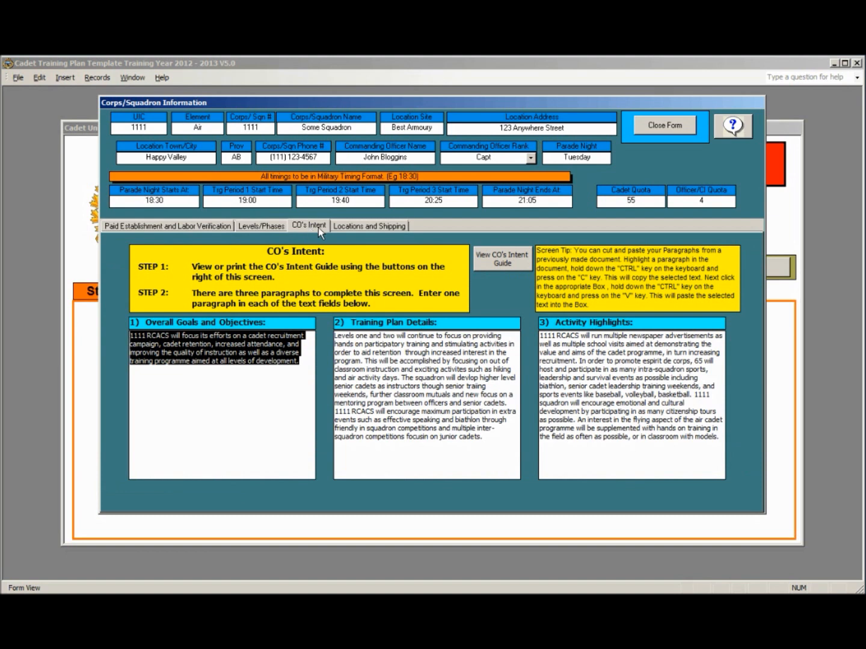
click(377, 226)
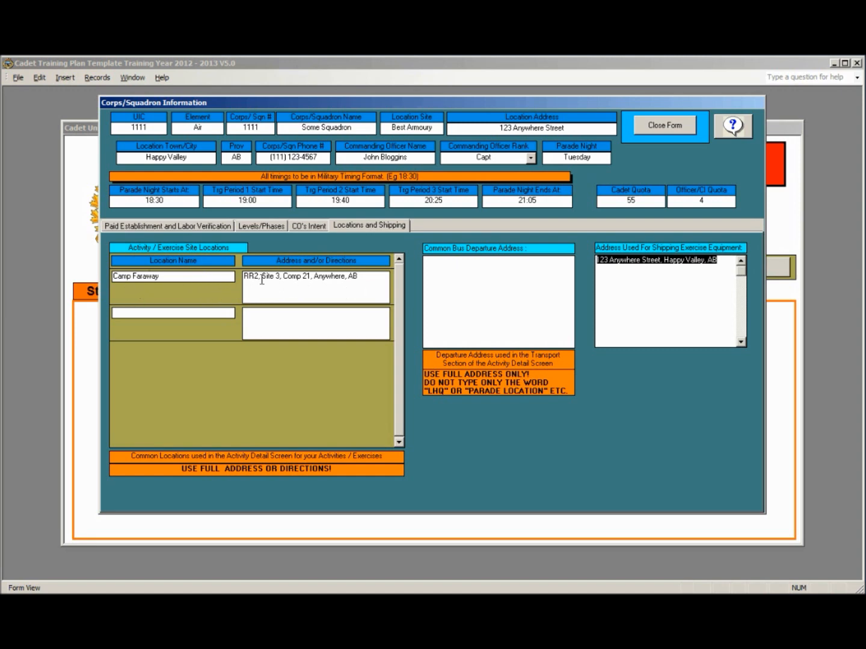
click(706, 300)
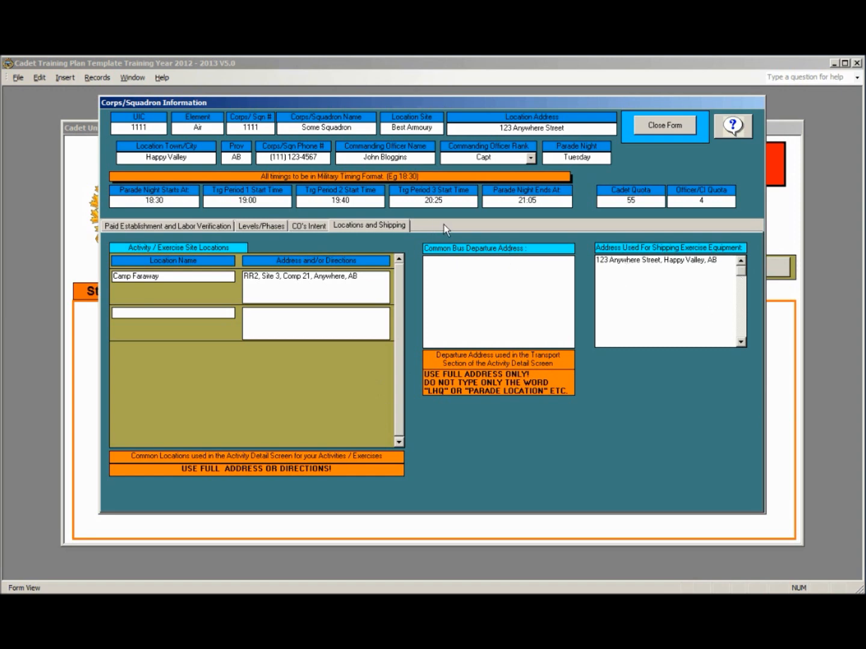
click(655, 125)
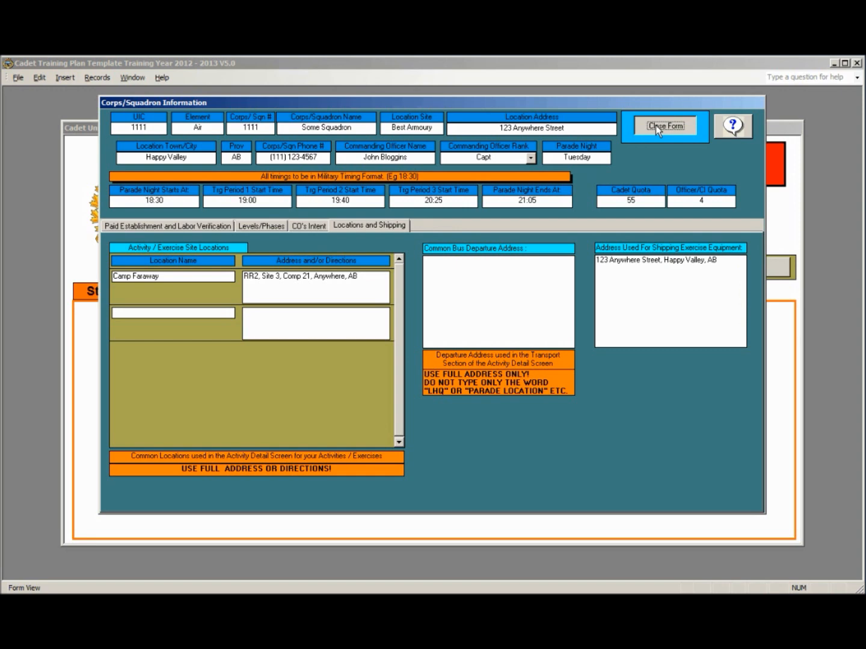